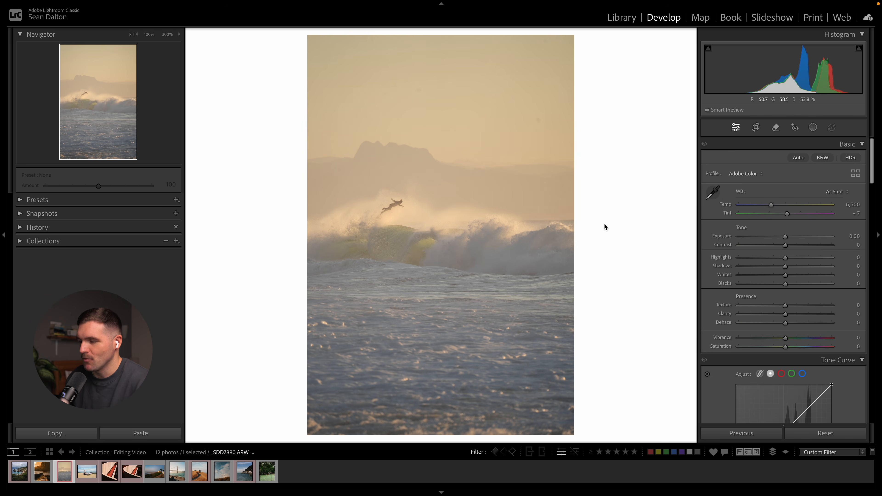
- Turn off the filmstrip filter and crop the photo to a 4 x 5 / 8 x 10 ratio around the leaping surfer
key("ctrl+l")
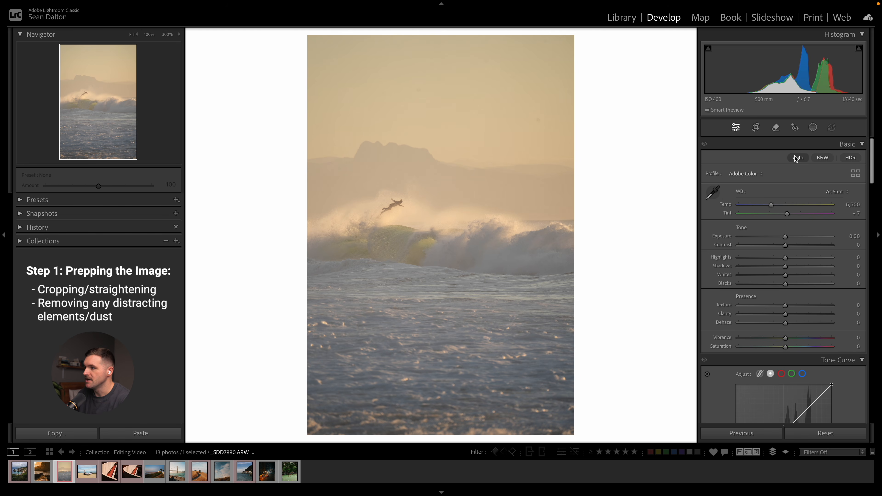
left_click(757, 131)
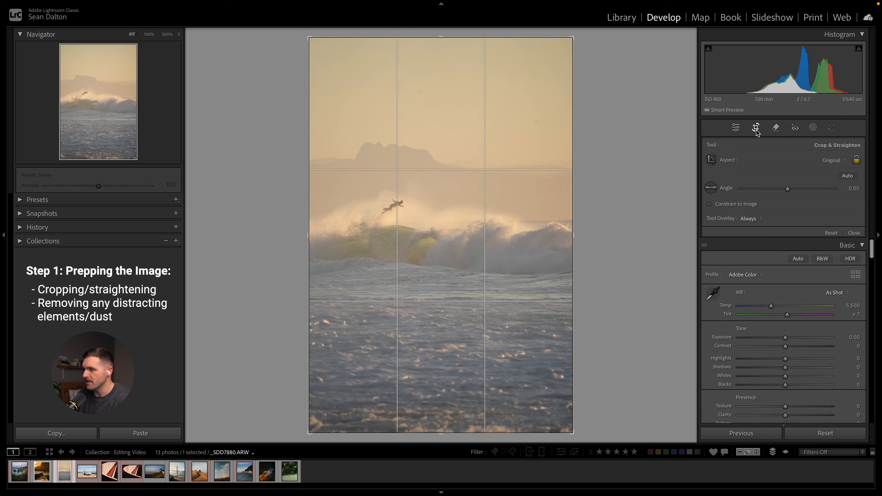
left_click(825, 160)
left_click(811, 195)
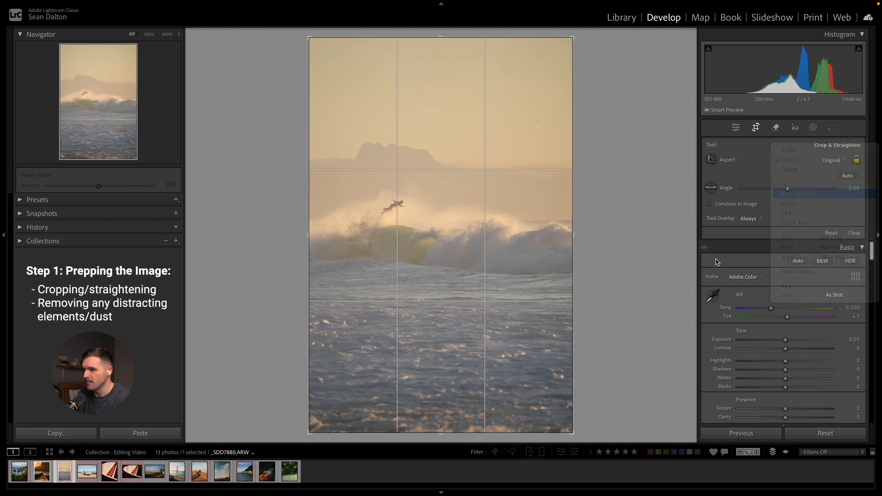
left_click_drag(571, 404, 524, 378)
left_click_drag(527, 342, 517, 335)
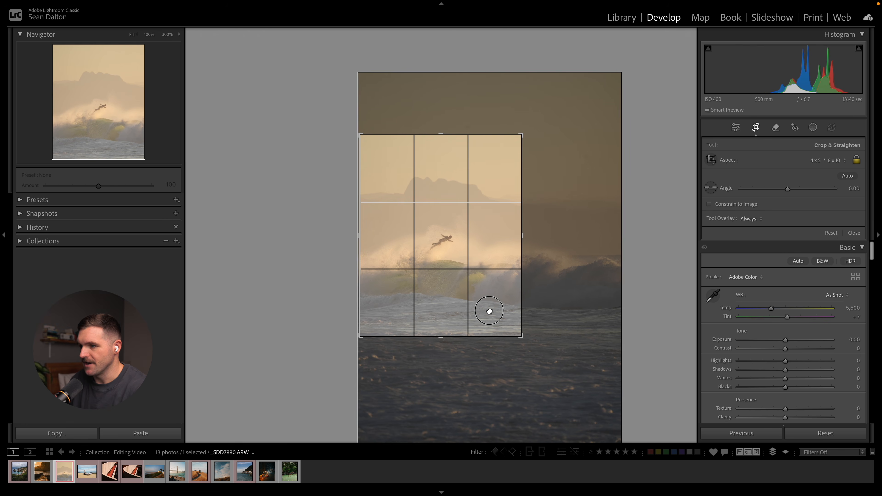
key("Return")
key("r")
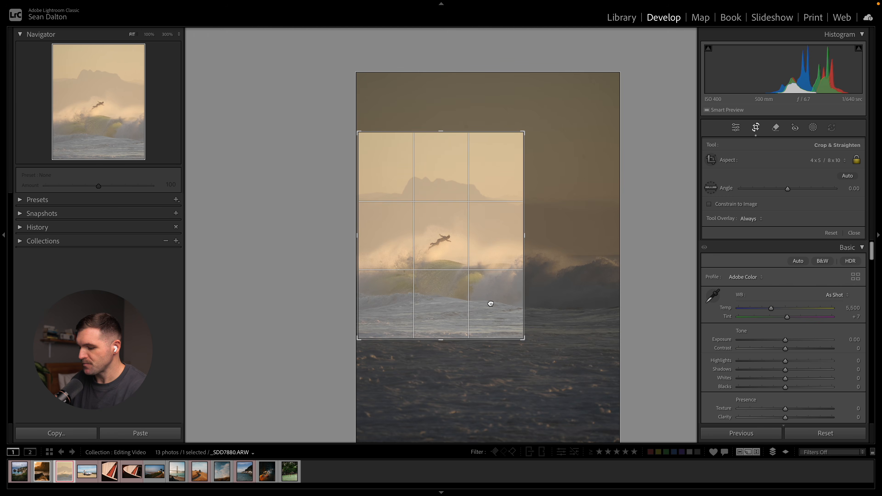
key("Return")
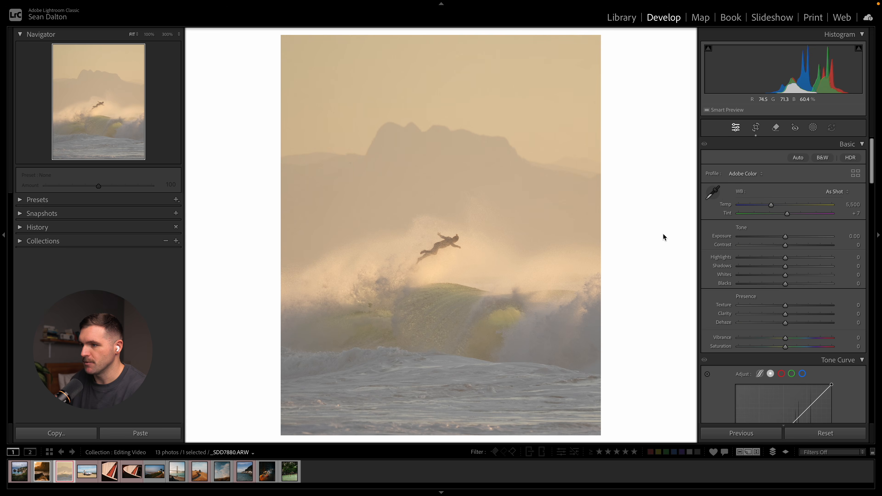
left_click(776, 127)
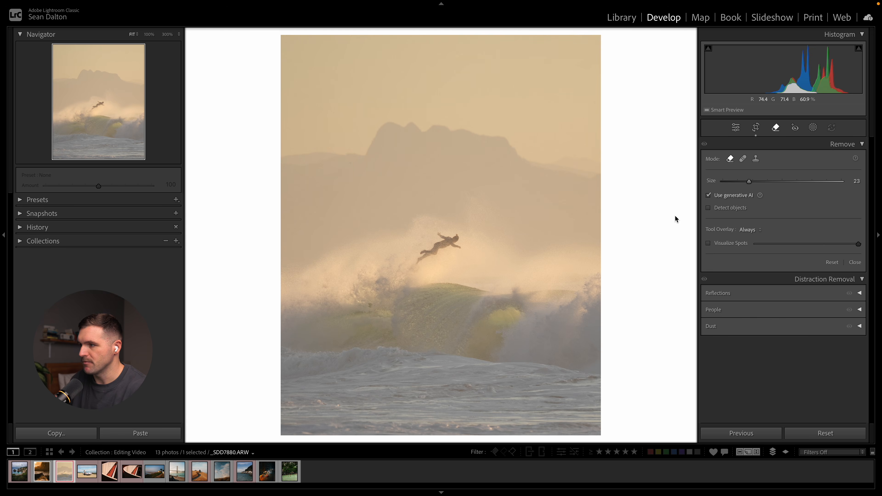
key("q")
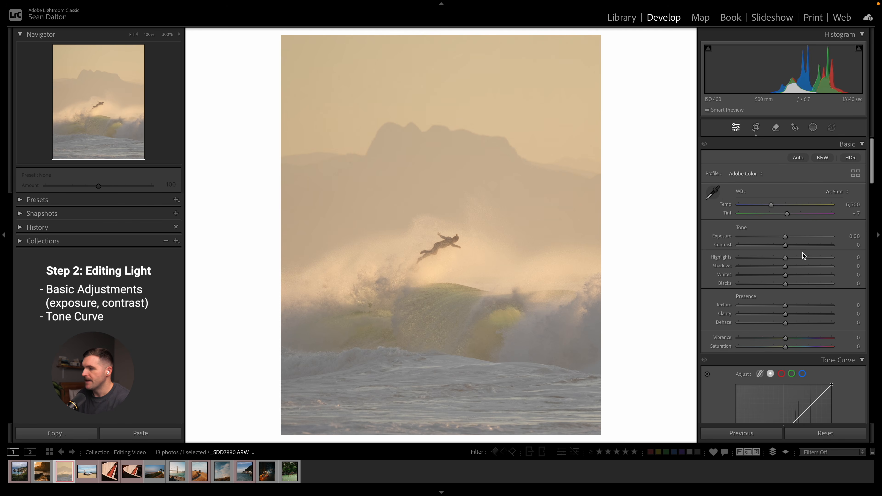
scroll(803, 253, "down", 5)
scroll(802, 252, "down", 1)
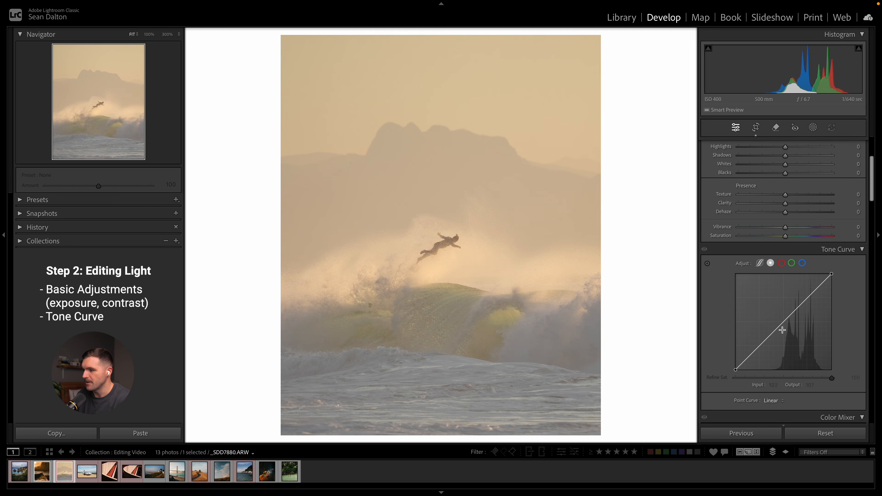
scroll(783, 330, "up", 4)
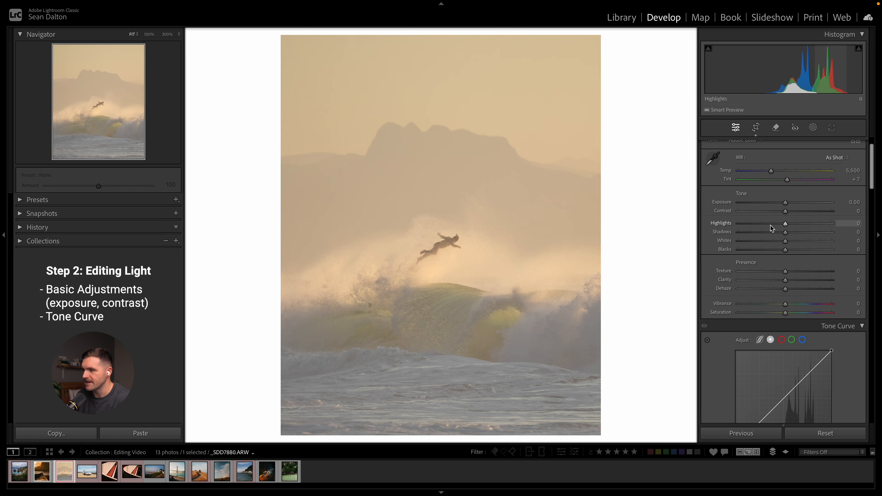
scroll(769, 229, "down", 3)
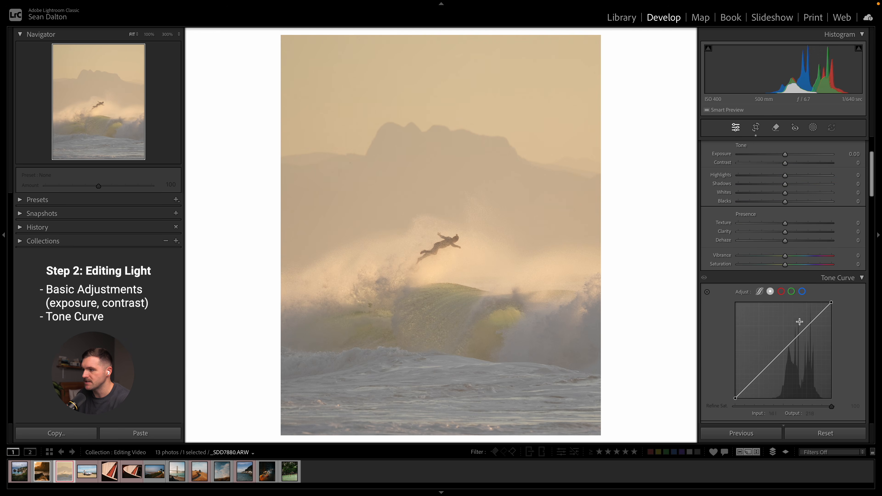
scroll(762, 320, "up", 4)
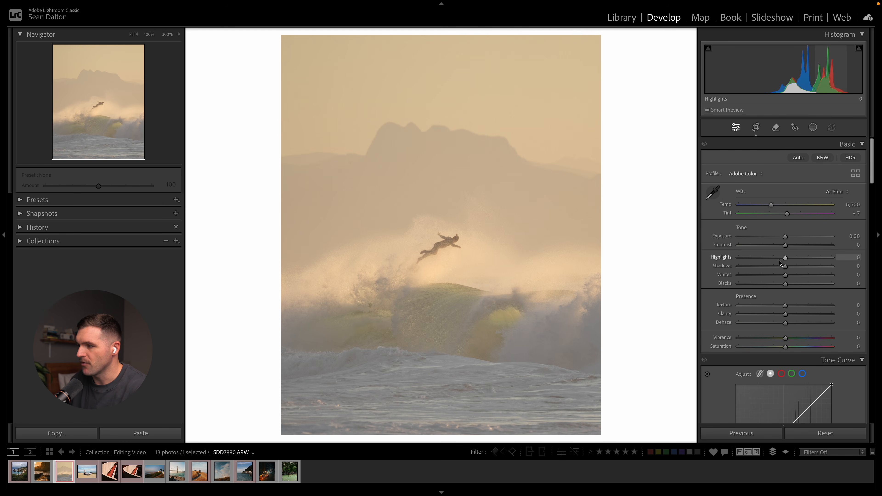
- Set the photo's Highlights to -50, Shadows to -56, Whites to +31 and Blacks to -79
left_click(786, 284)
left_click_drag(785, 286, 749, 285)
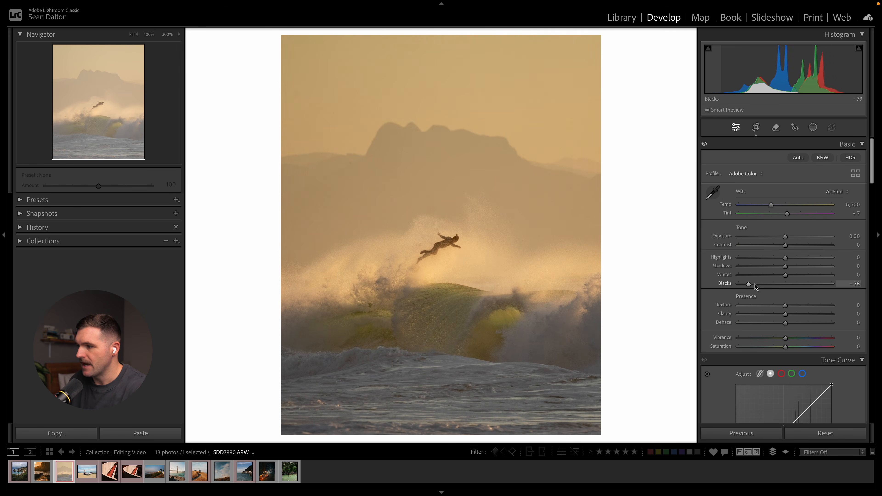
scroll(762, 281, "down", 1)
left_click_drag(786, 274, 749, 283)
left_click_drag(785, 257, 759, 267)
left_click_drag(765, 259, 760, 292)
- Shape a gentle S-curve in the tone curve, lifting the upper point slightly and placing the lower point at input 63, output 53
scroll(800, 256, "down", 5)
left_click_drag(788, 265, 808, 239)
left_click_drag(761, 290, 759, 291)
scroll(874, 246, "up", 5)
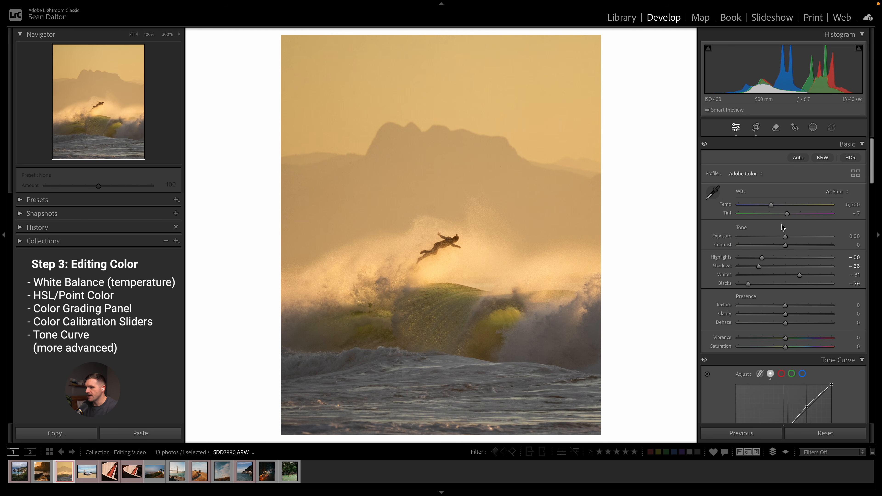
- Try a cooler white balance temperature on the photo, and undo the change
left_click_drag(772, 205, 744, 204)
key("super+z")
- Try shifting the orange hue to +100 in the Color Mixer, and undo the change
scroll(773, 210, "down", 4)
scroll(773, 211, "down", 10)
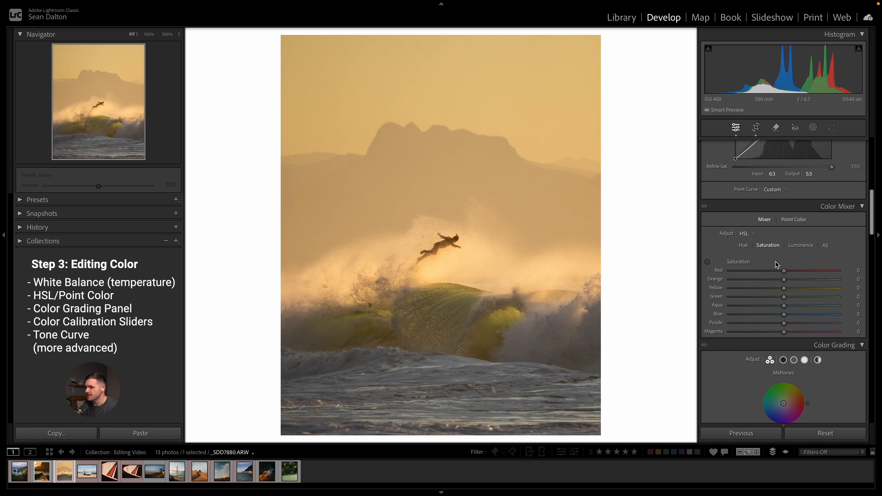
left_click(743, 245)
left_click(767, 245)
left_click(801, 246)
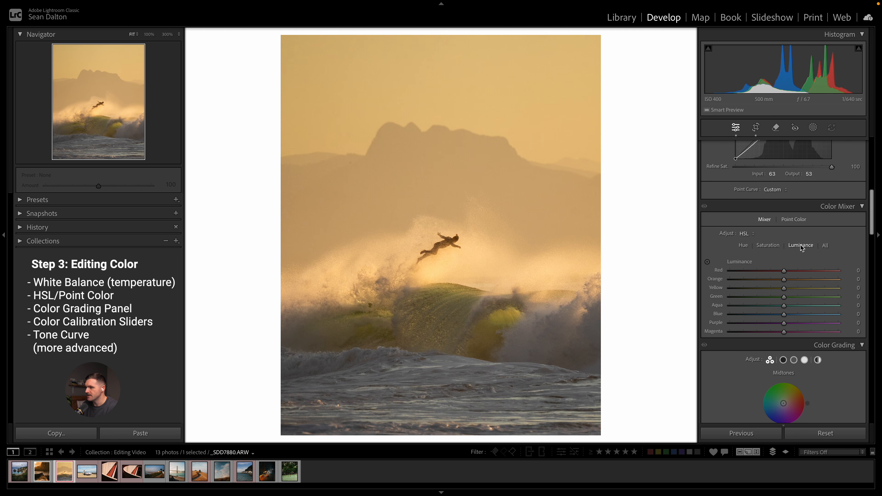
left_click(744, 245)
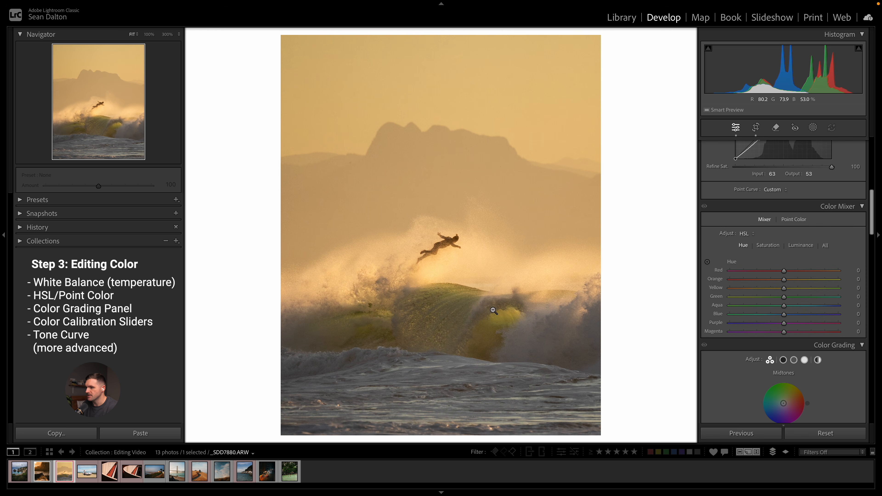
scroll(786, 293, "up", 1)
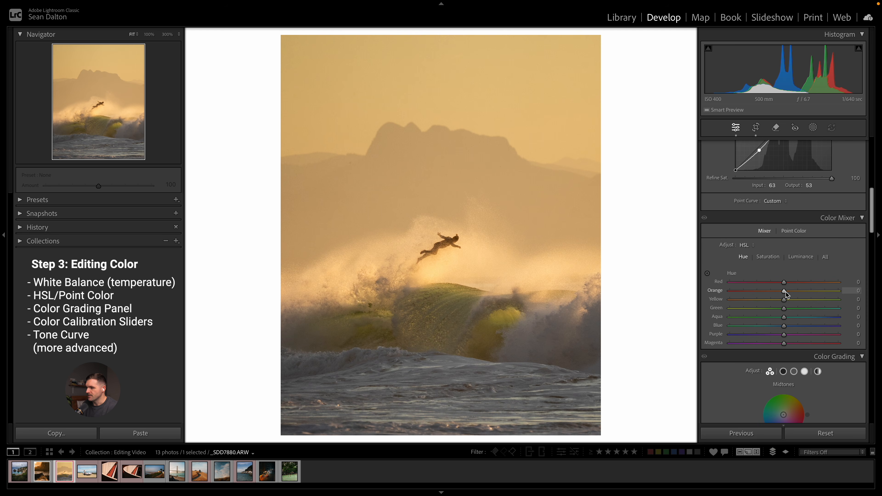
left_click_drag(786, 293, 868, 288)
scroll(851, 271, "up", 1)
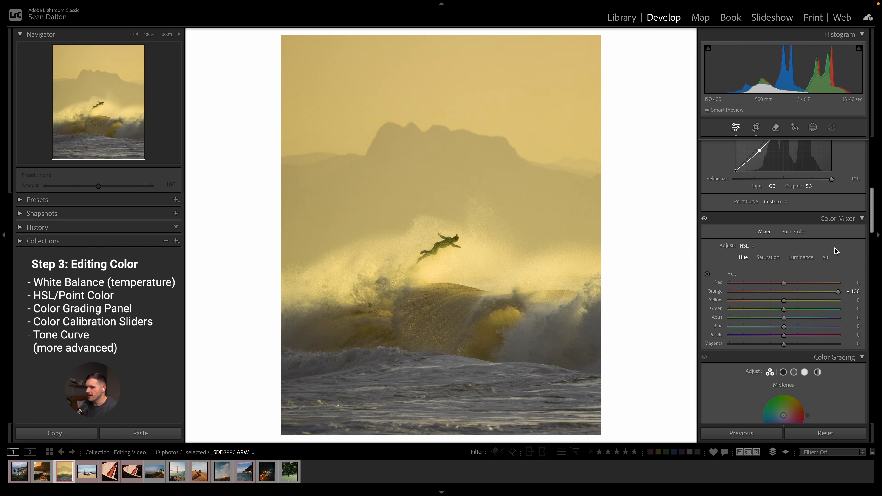
key("super+z")
- Examine the Color Grading wheels and the Calibration sliders
scroll(826, 260, "down", 10)
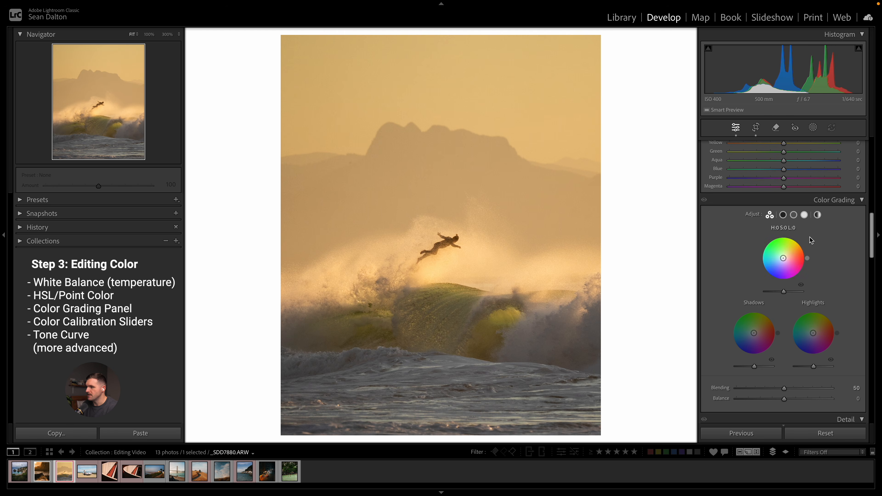
scroll(812, 237, "up", 3)
scroll(816, 241, "down", 3)
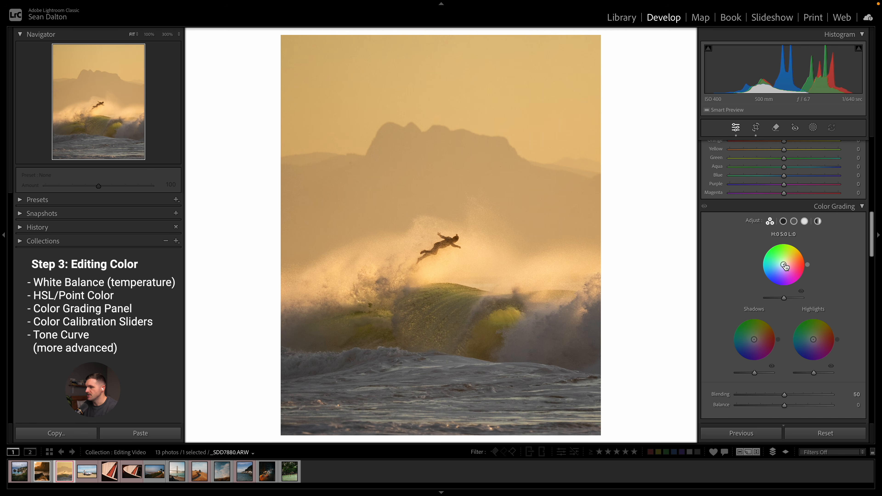
left_click_drag(784, 265, 783, 265)
scroll(792, 275, "down", 1)
scroll(791, 275, "down", 15)
scroll(791, 273, "down", 10)
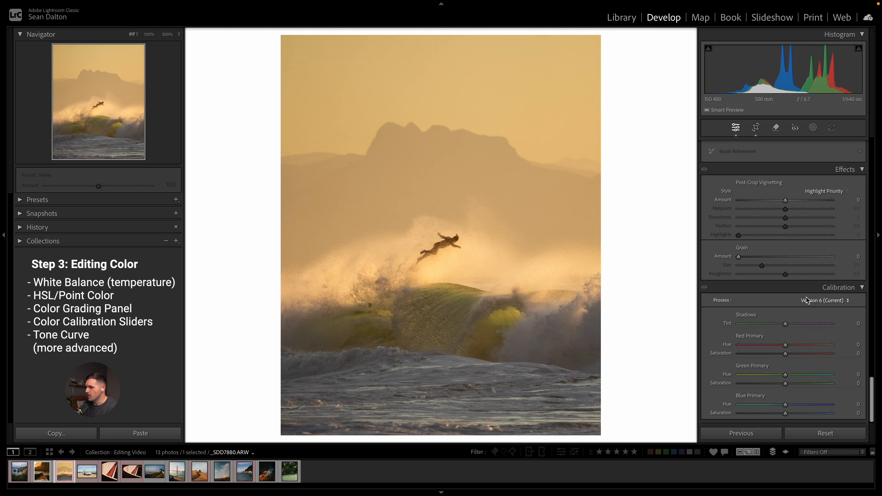
- Try warming the white balance temperature to 6,051, and undo the change
scroll(827, 305, "up", 15)
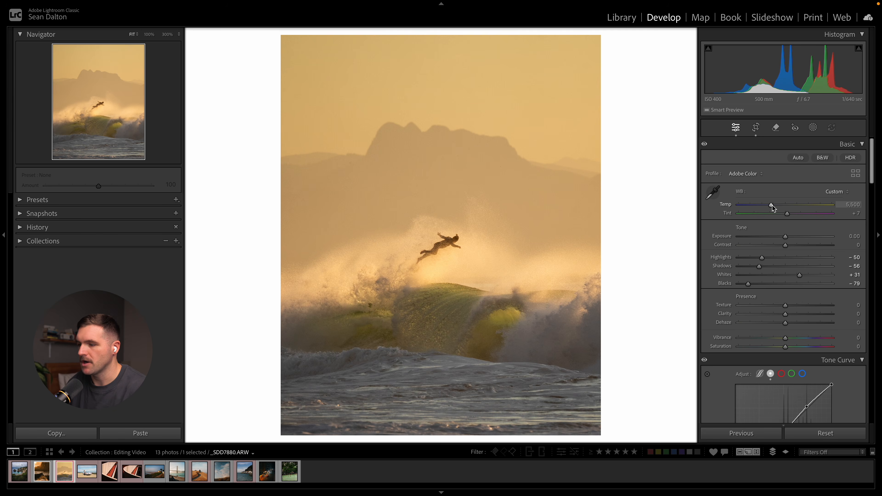
left_click_drag(771, 206, 777, 207)
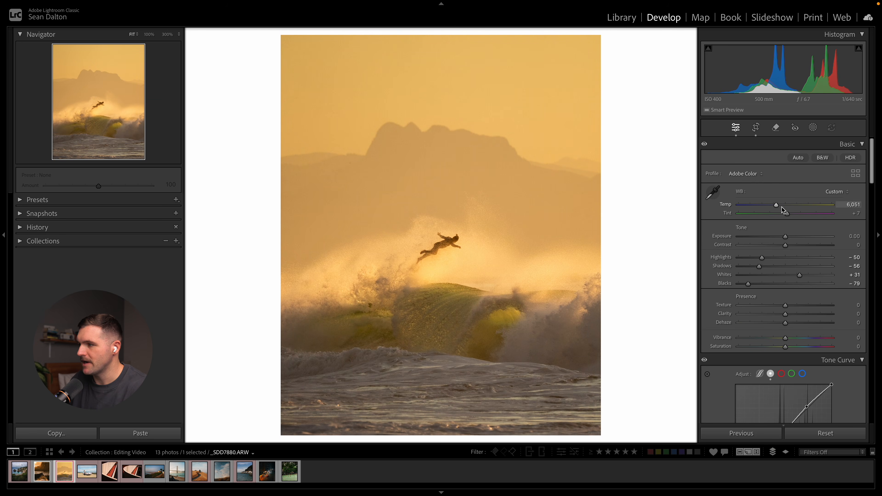
key("ctrl+z")
- Tint the midtones and highlights a warm yellow-orange in Color Grading, with the highlights at about hue 44 and saturation 22
scroll(782, 198, "down", 1)
scroll(782, 190, "down", 10)
scroll(783, 217, "down", 5)
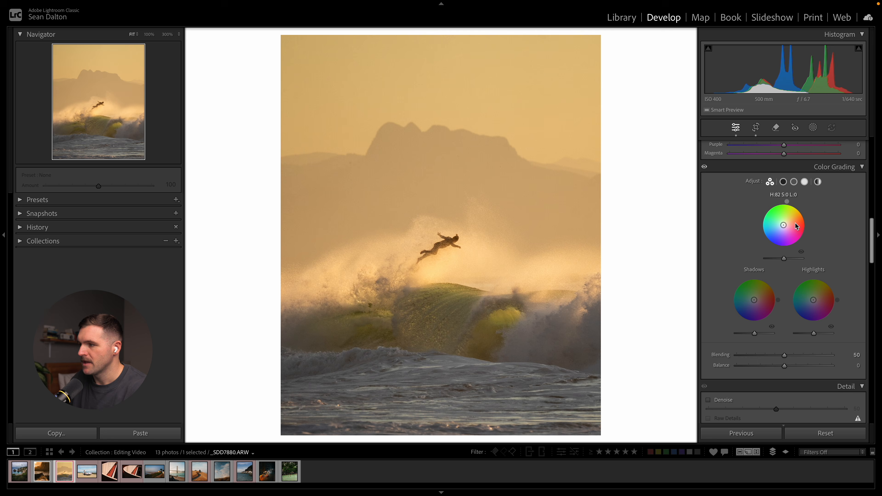
left_click_drag(784, 225, 788, 222)
left_click_drag(814, 299, 818, 295)
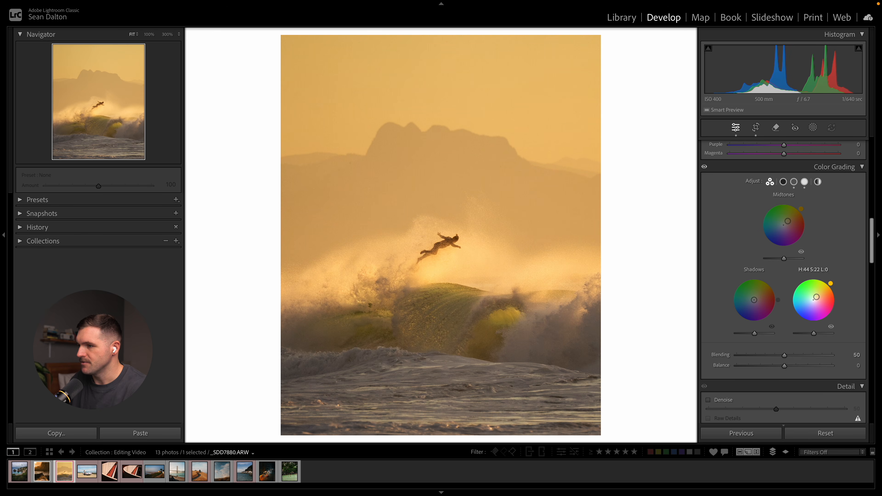
left_click_drag(816, 297, 815, 298)
- Tint the shadows blue in Color Grading at hue 226 and saturation 23, and lower the shadow luminance
left_click_drag(754, 300, 750, 305)
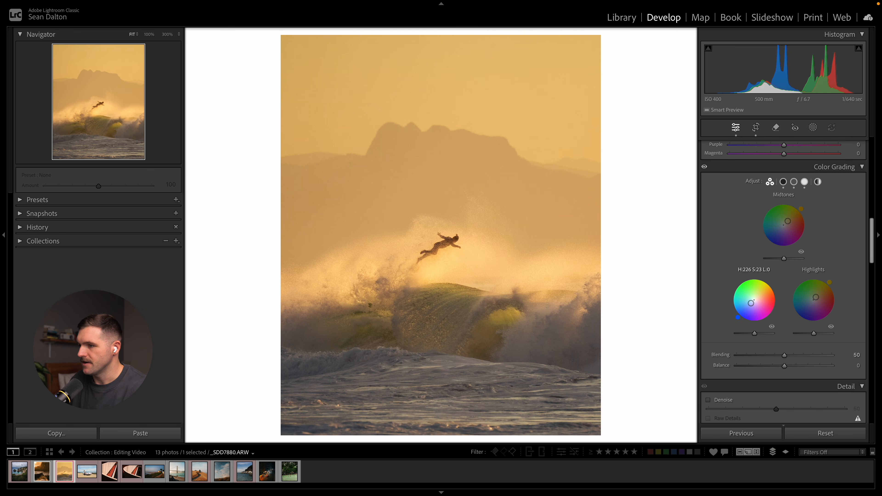
left_click_drag(755, 333, 746, 335)
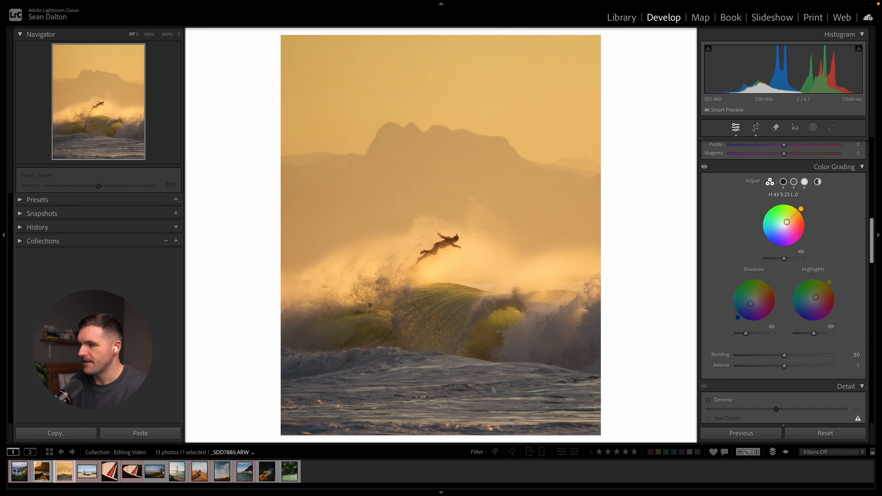
- Set the orange hue to -18 and the yellow hue to about -3 in the Color Mixer
scroll(788, 223, "up", 6)
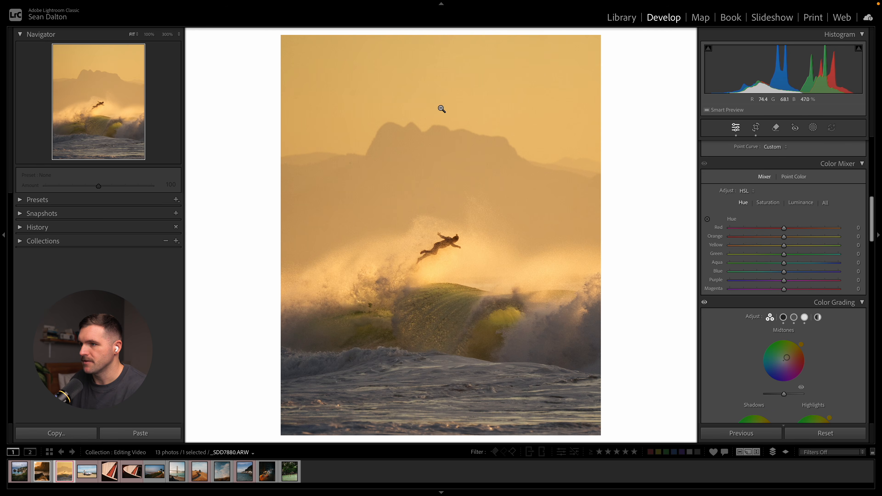
left_click_drag(786, 238, 777, 239)
left_click_drag(785, 228, 786, 246)
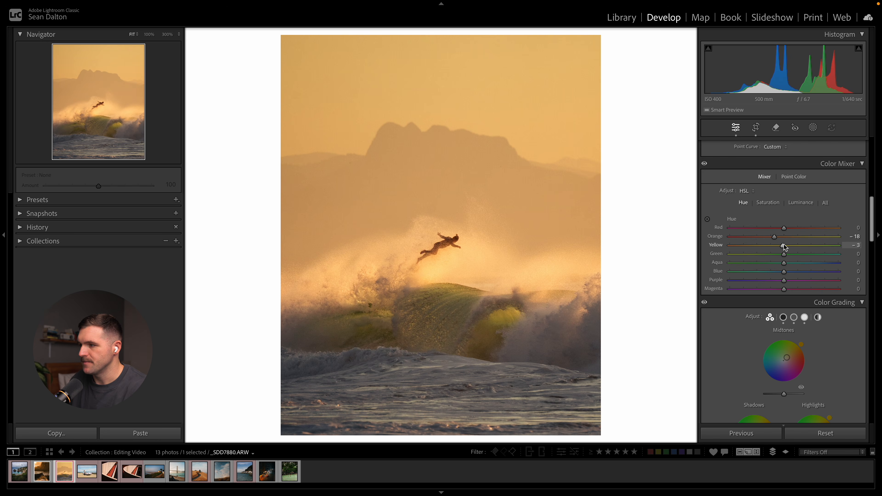
- Set the Color Mixer saturation to +4 for orange, +5 for yellow and -50 for green
left_click_drag(776, 237, 758, 255)
left_click(768, 203)
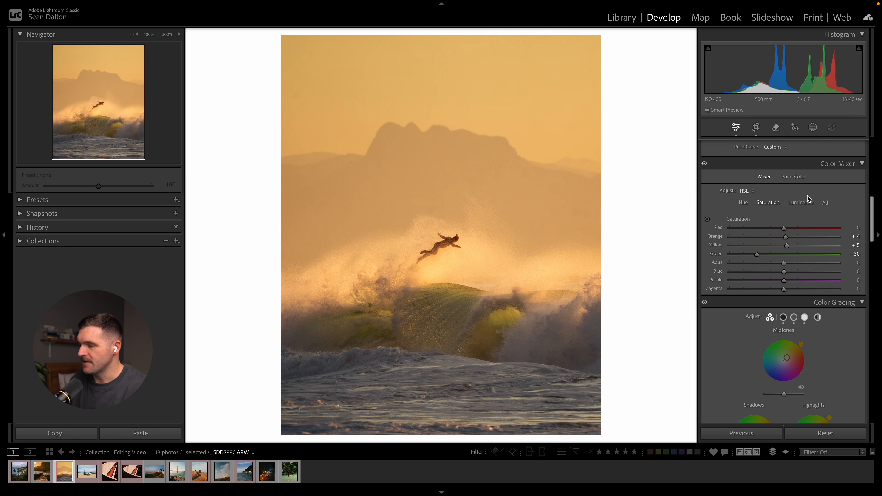
scroll(809, 203, "up", 3)
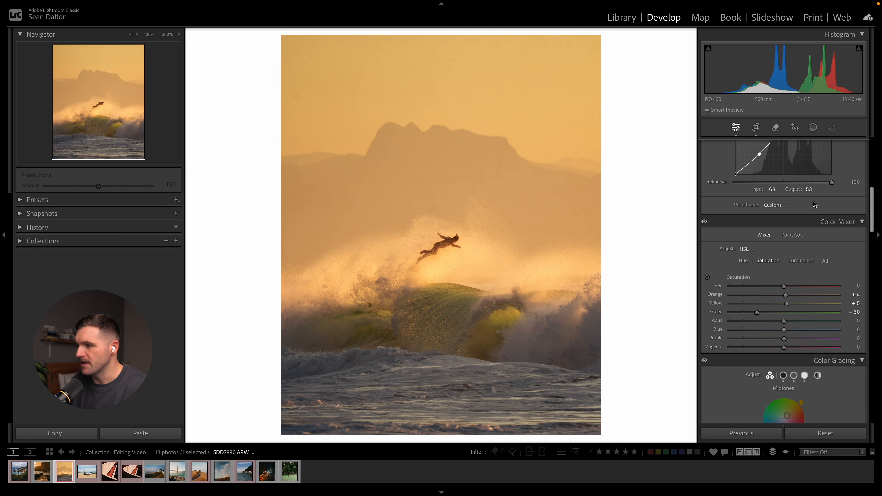
scroll(819, 206, "down", 2)
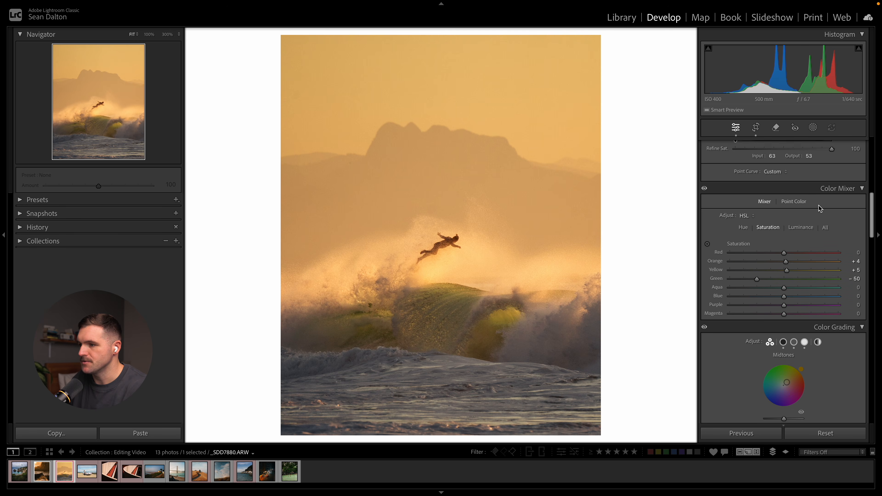
scroll(820, 208, "down", 3)
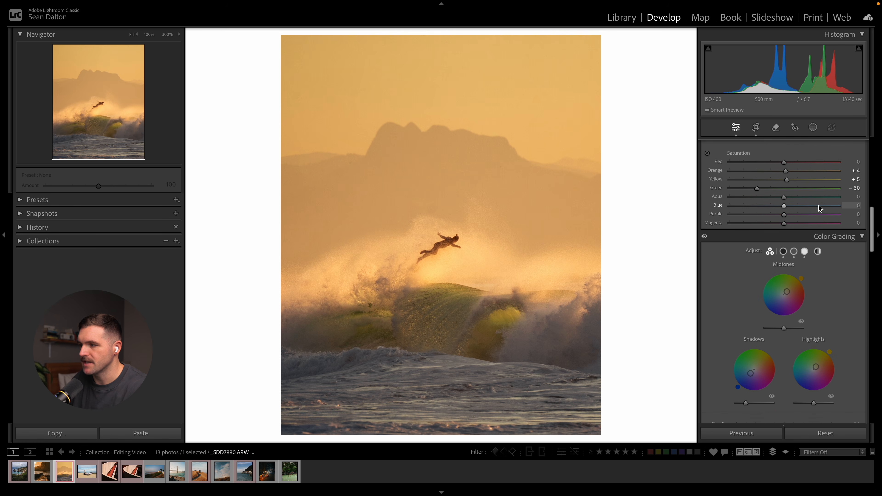
scroll(819, 206, "down", 10)
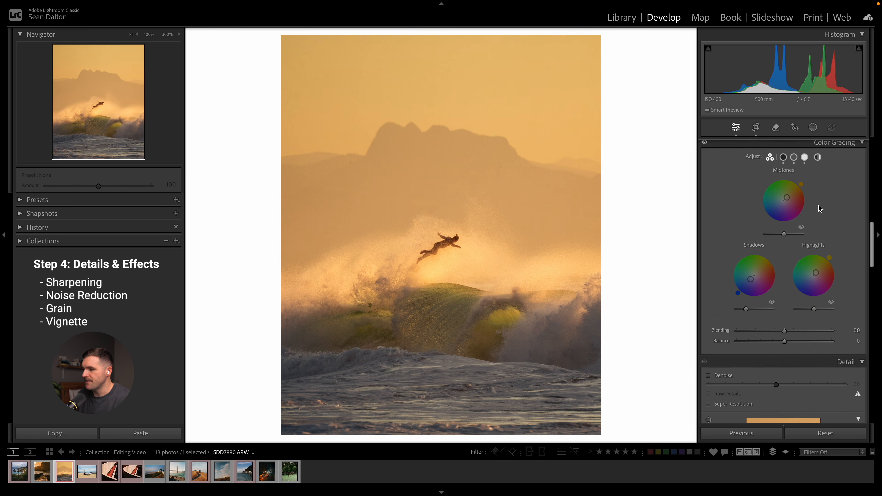
- Set the post-crop vignetting amount to -3, comparing the photo with and without the effects, and leave the grain amount at 0
scroll(820, 208, "down", 2)
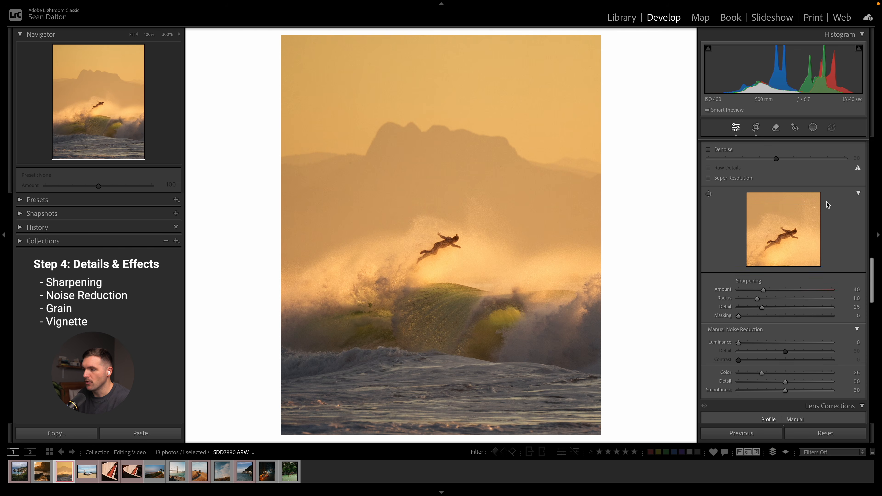
scroll(771, 186, "up", 1)
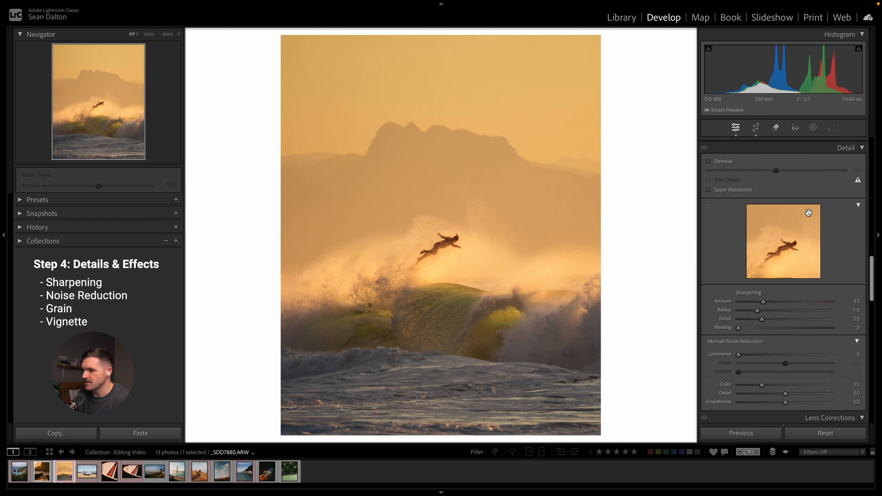
scroll(824, 212, "down", 1)
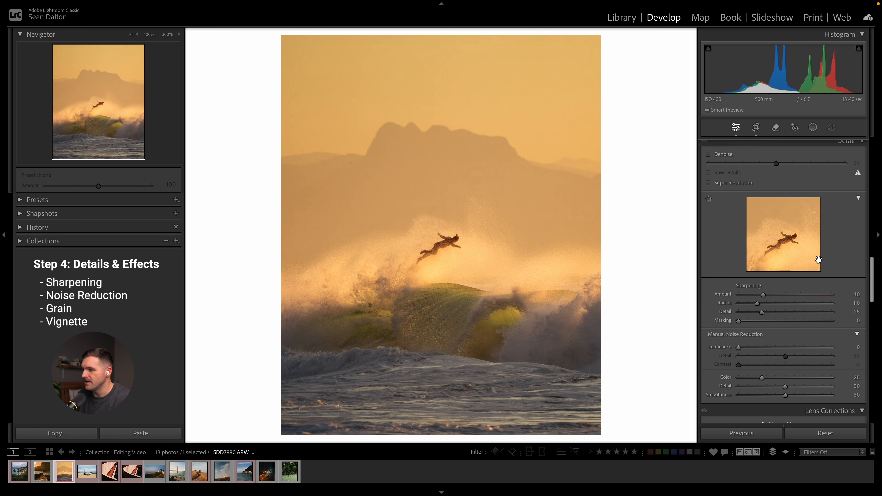
scroll(754, 341, "down", 3)
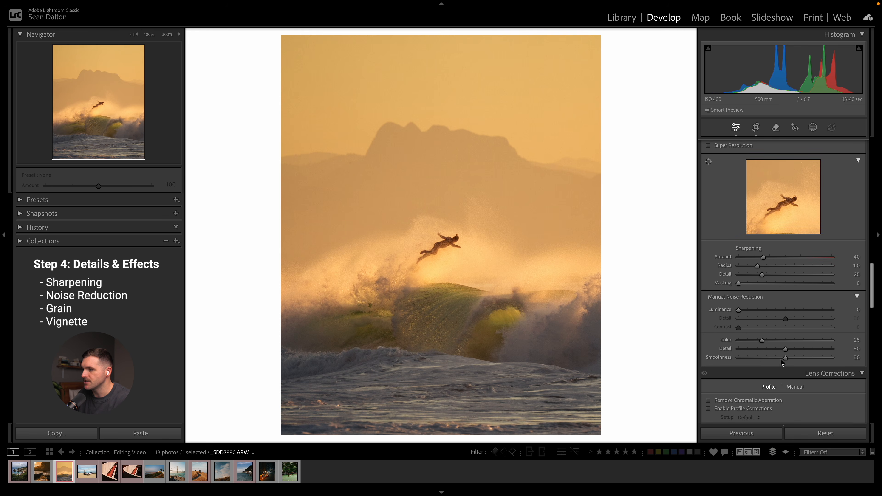
scroll(816, 240, "down", 10)
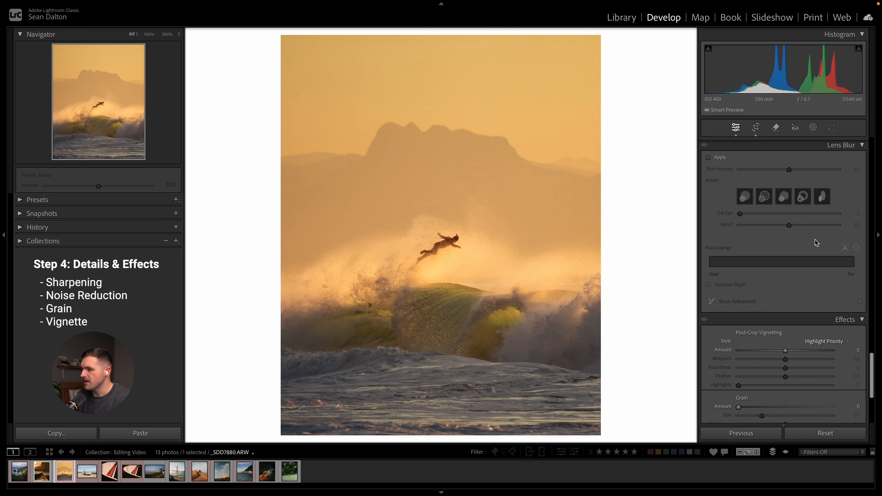
scroll(816, 240, "down", 11)
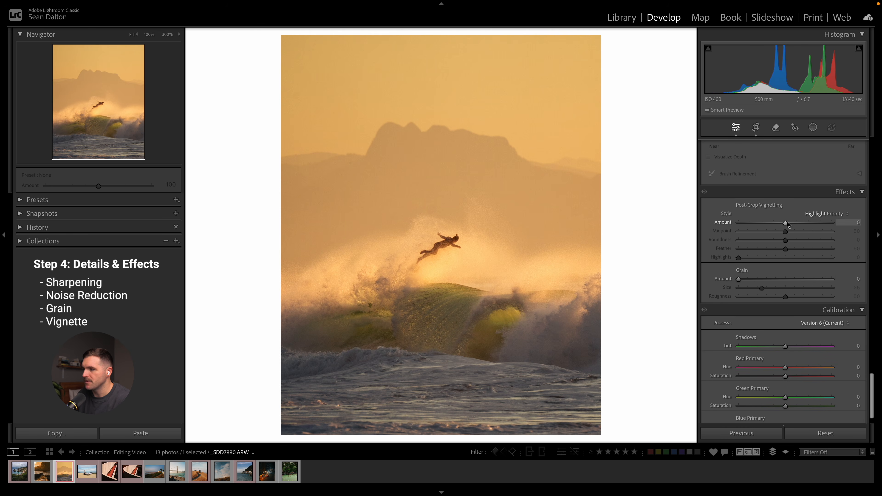
left_click_drag(786, 222, 784, 225)
left_click(705, 192)
left_click(704, 192)
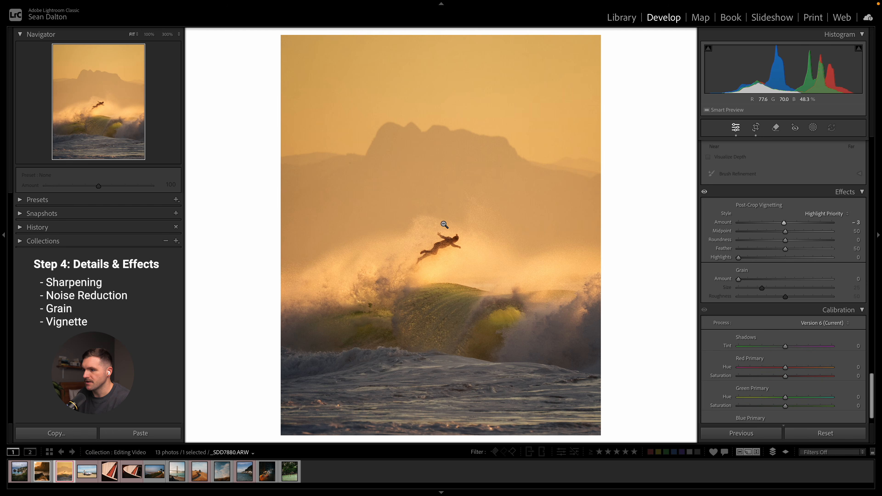
left_click(704, 192)
left_click(705, 192)
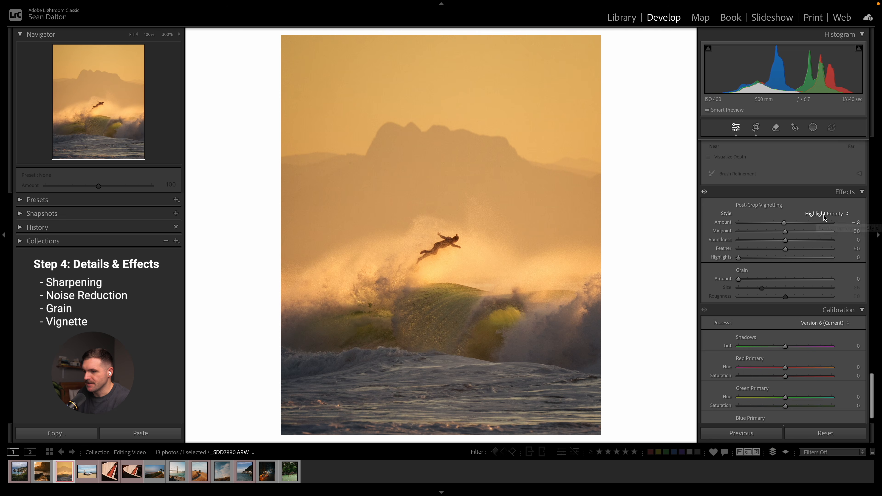
left_click_drag(739, 279, 702, 280)
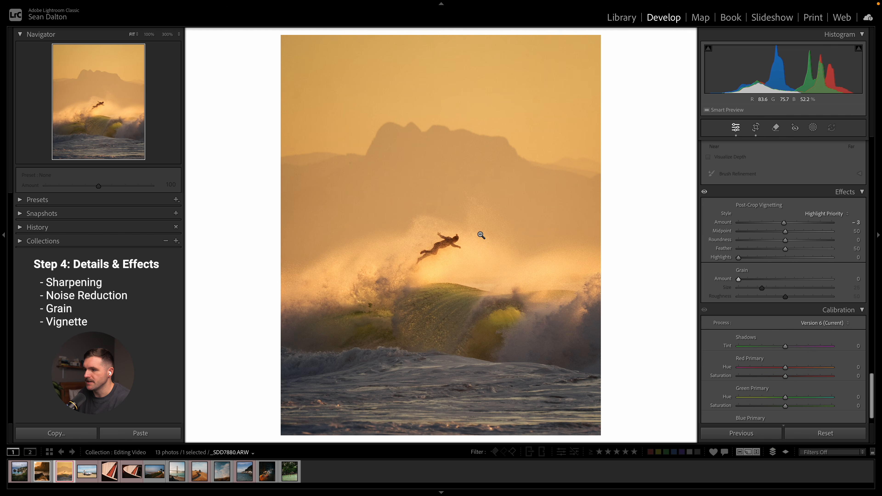
scroll(783, 192, "down", 2)
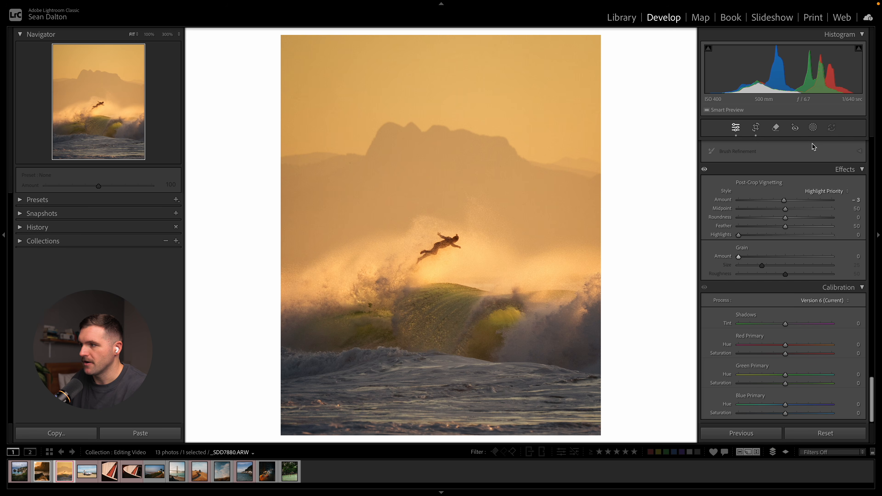
- Try a linear gradient mask over the sky and mountain, then undo it
left_click(814, 128)
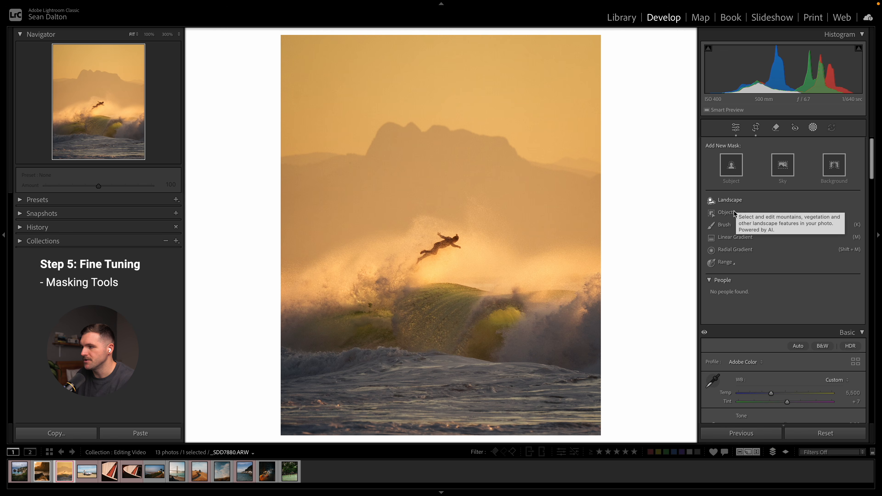
key("ctrl+z")
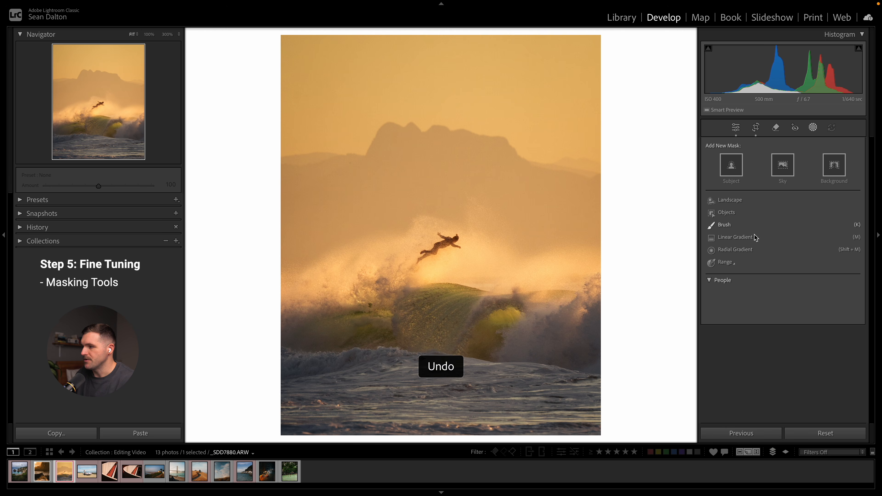
left_click(755, 236)
left_click_drag(460, 138, 465, 258)
key("ctrl+z")
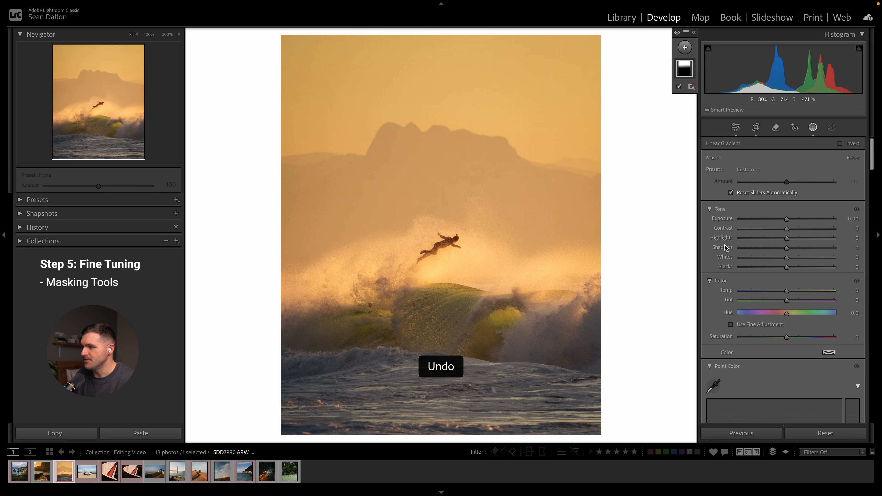
- Try a radial gradient mask over the breaking wave and a subject mask on the surfer, undoing each one
left_click(745, 247)
left_click_drag(443, 325, 591, 375)
key("ctrl+z")
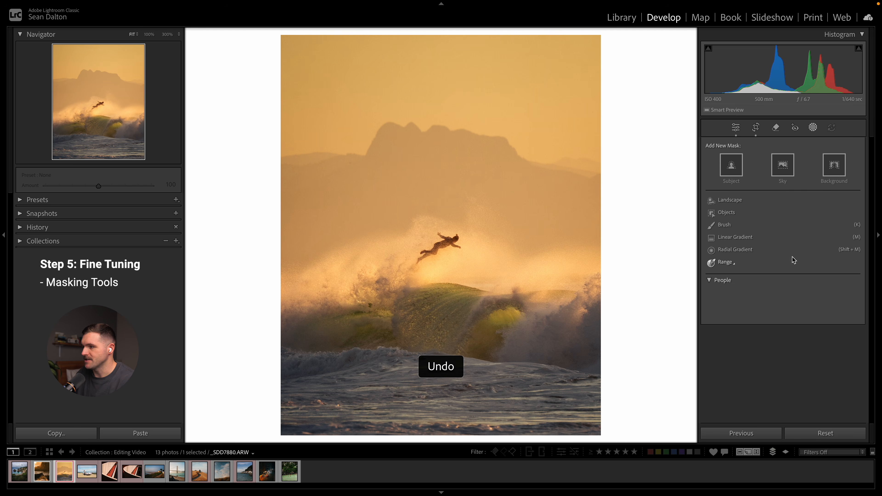
left_click(741, 173)
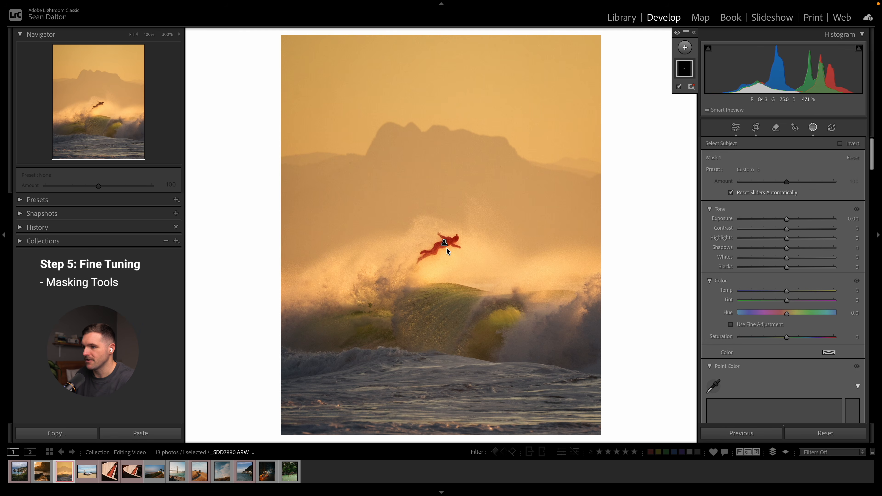
key("ctrl+z")
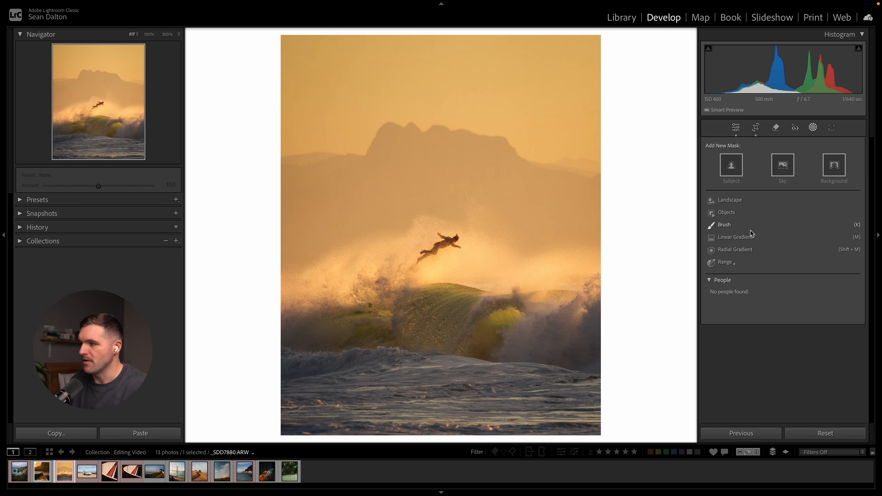
- Add a linear gradient mask rising from the water to just below the surfer and set its exposure to -0.09
left_click(747, 241)
left_click_drag(457, 333, 455, 273)
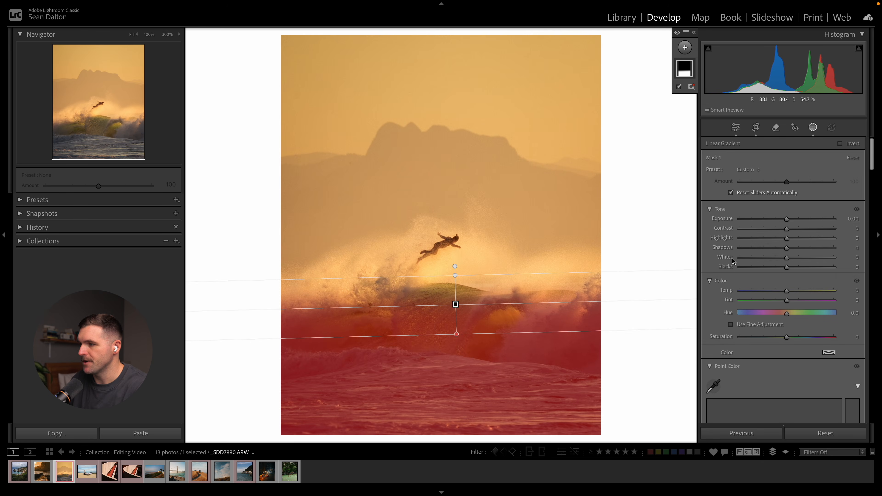
left_click_drag(784, 223, 787, 219)
- Add a second linear gradient mask over the sky and mountain, with saturation 7 and slightly raised highlights
left_click(685, 48)
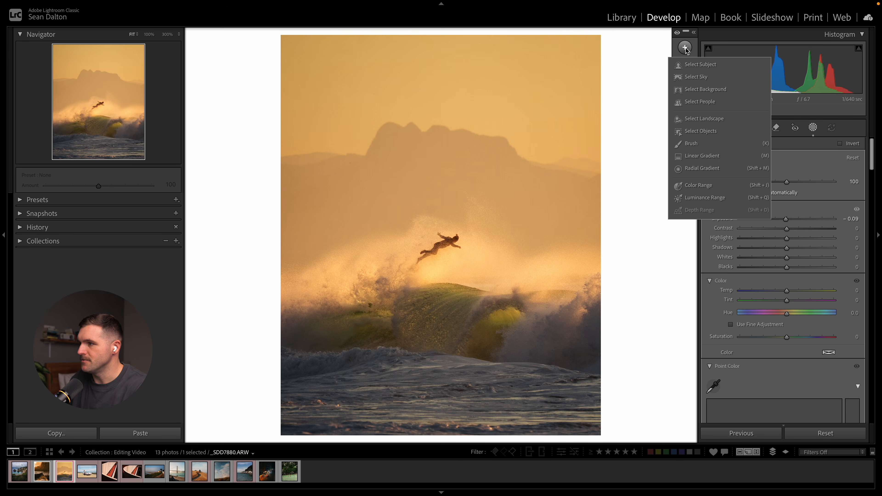
left_click(703, 162)
left_click_drag(459, 217, 460, 321)
left_click_drag(787, 337, 793, 340)
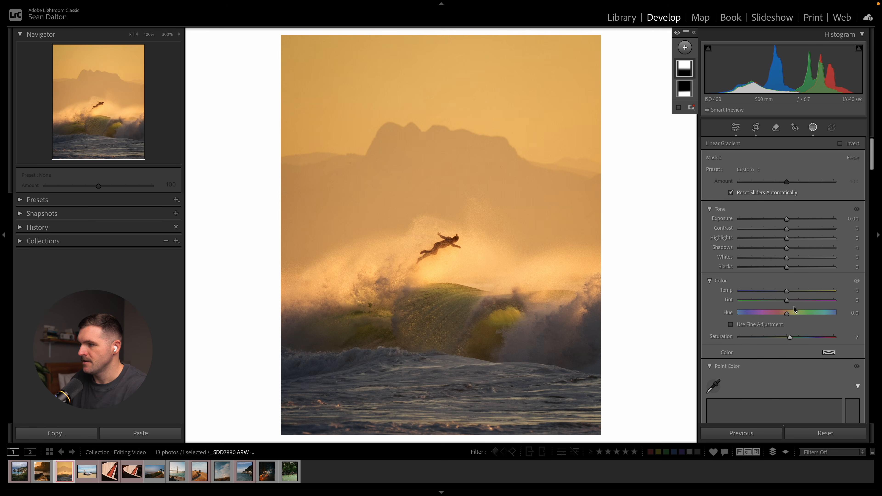
left_click_drag(787, 238, 789, 239)
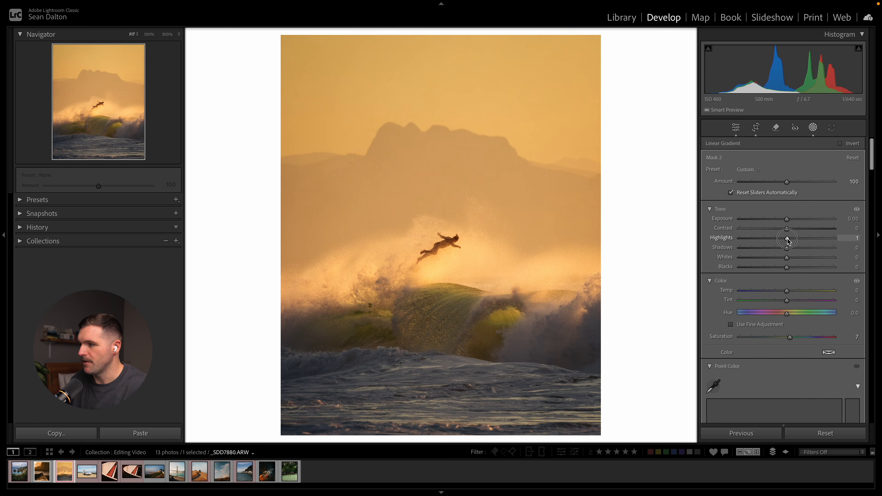
- Set the sky gradient mask's dehaze to 5 and compare the edited photo with the original
scroll(792, 259, "down", 3)
scroll(792, 263, "down", 8)
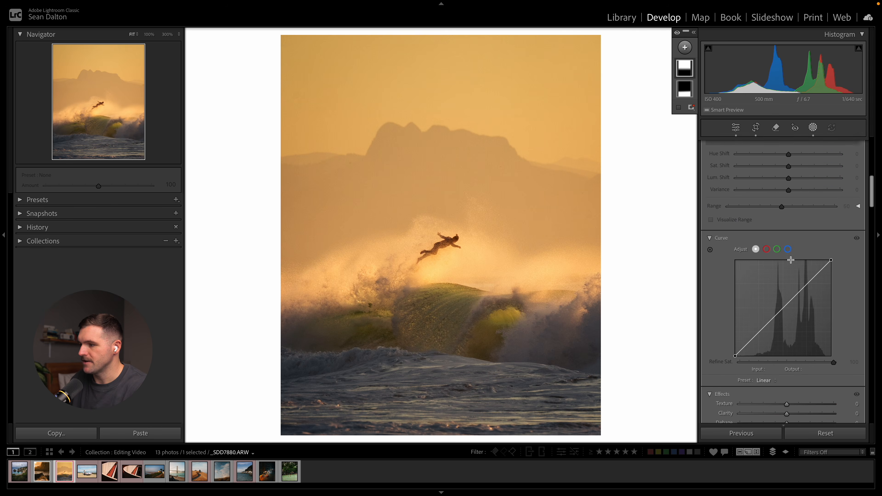
left_click_drag(787, 309, 791, 312)
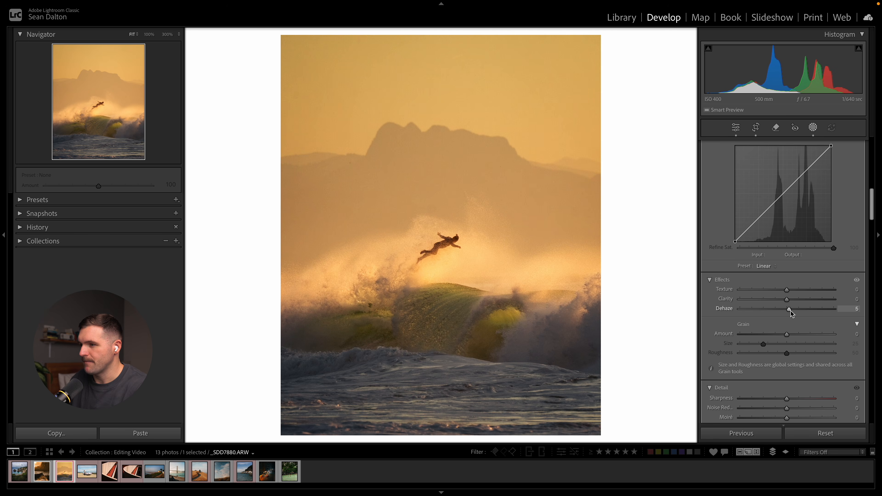
double_click(790, 310)
scroll(727, 209, "down", 1)
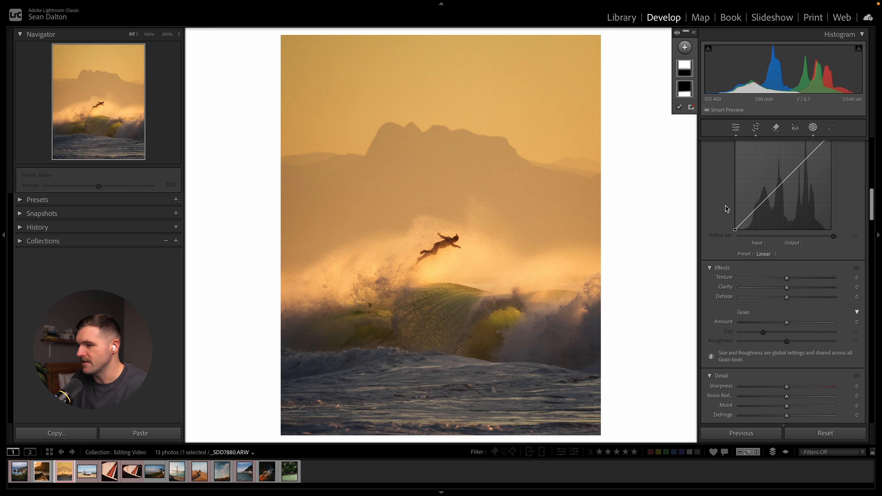
key("backslash")
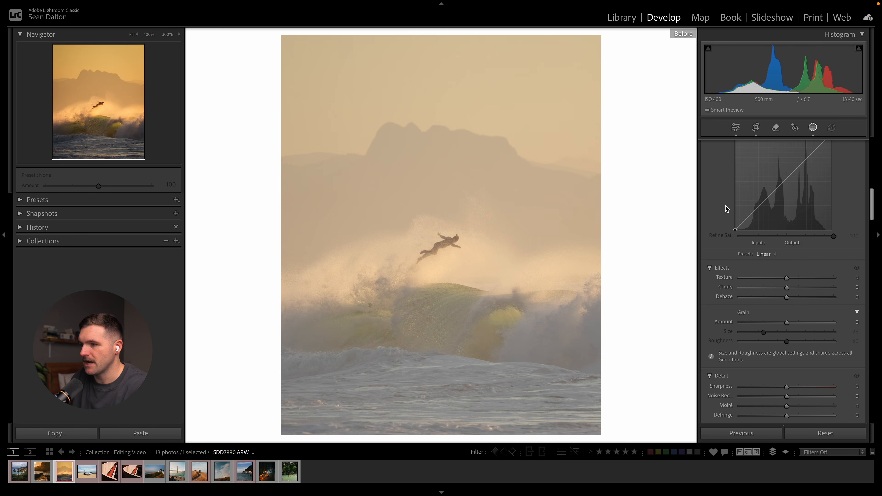
key("backslash")
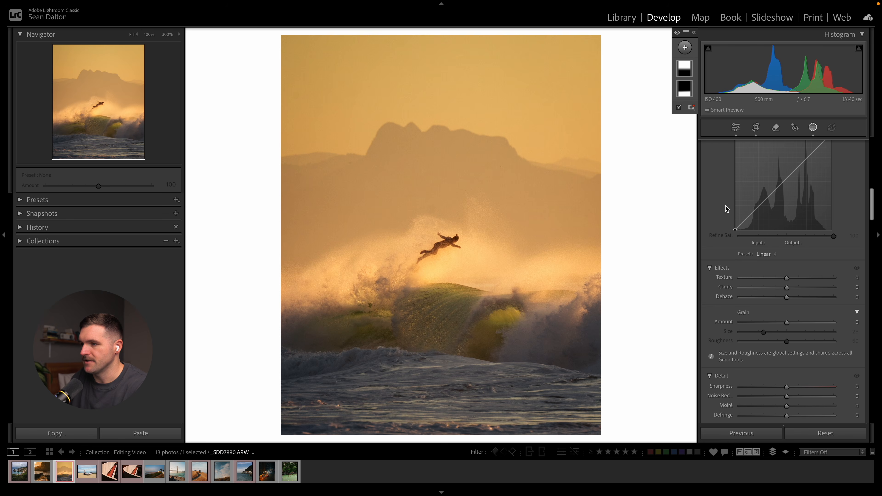